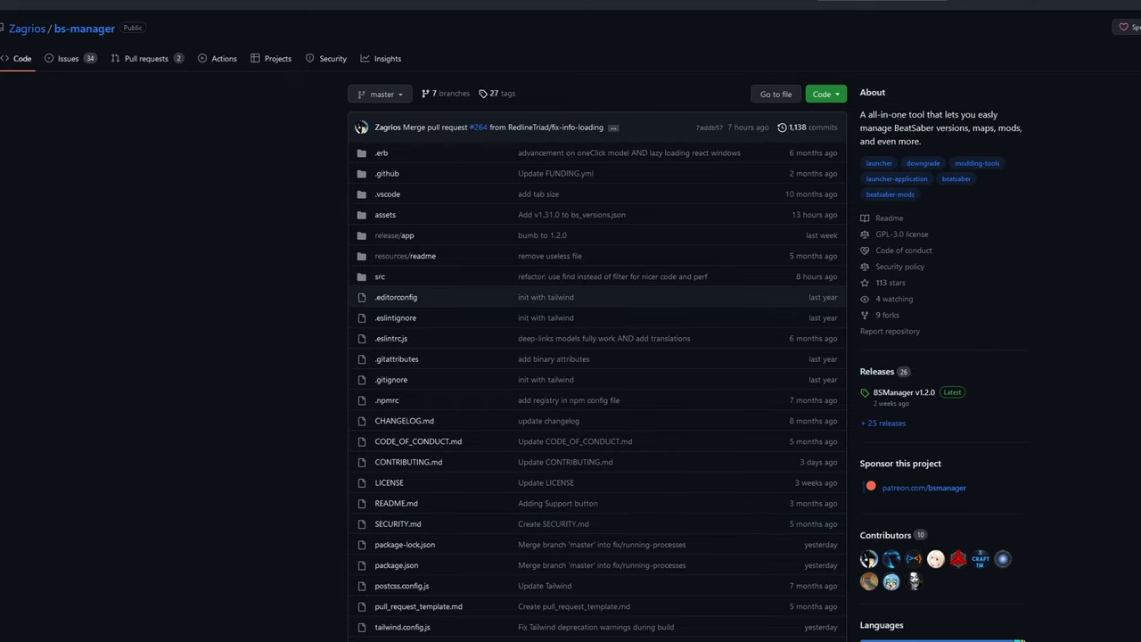
Download BSManager-Setup-1.2.0.exe from the v1.2.0 release's Assets list.
scroll(570, 321, "down", 5)
scroll(570, 321, "down", 2)
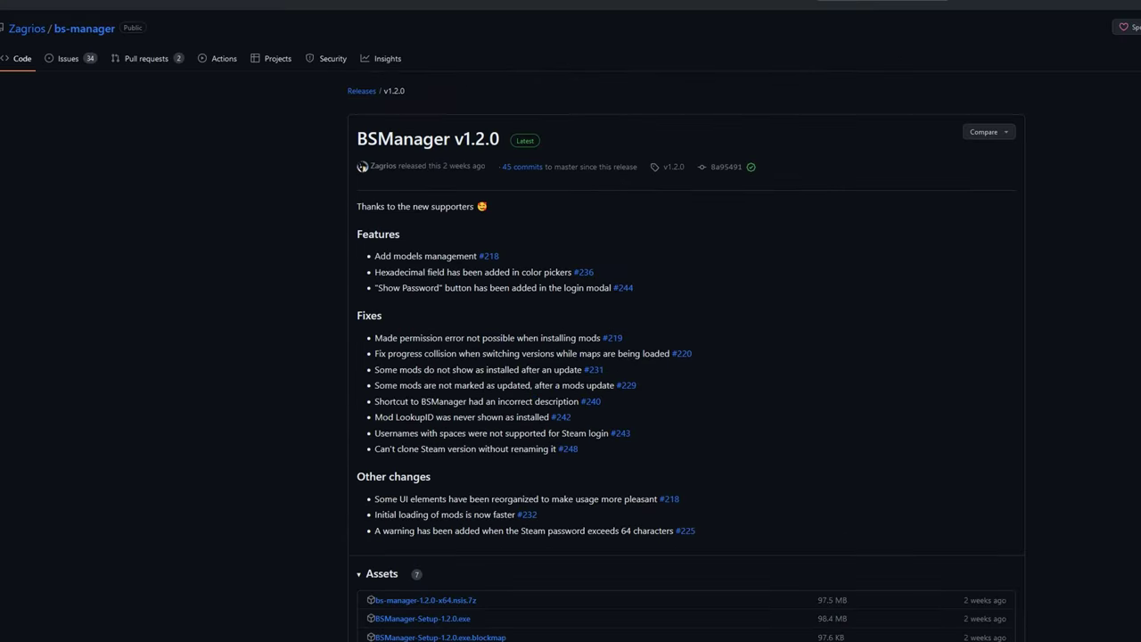
scroll(571, 321, "down", 3)
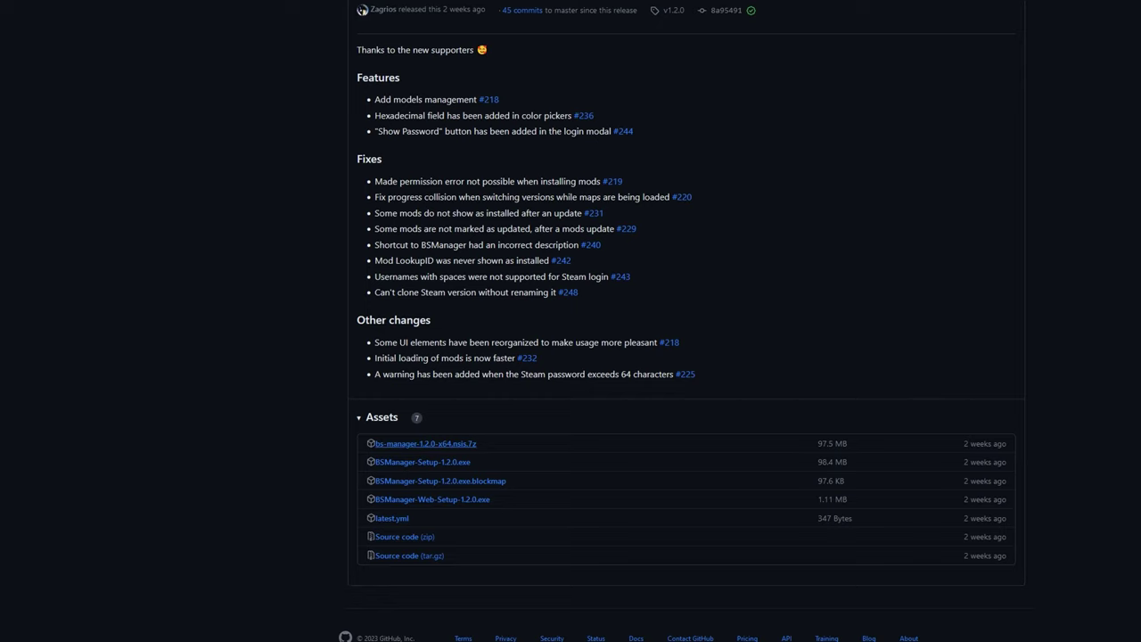
left_click(423, 462)
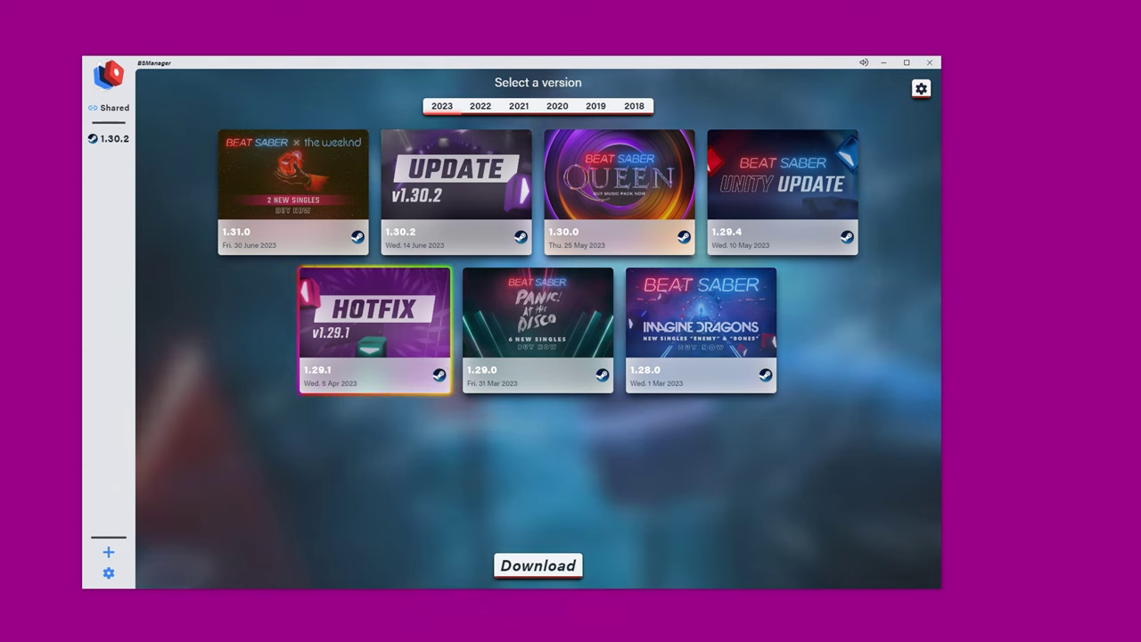
Download Beat Saber 1.29.1, then browse the 2021, 2020 and 2019 version tabs.
left_click(538, 566)
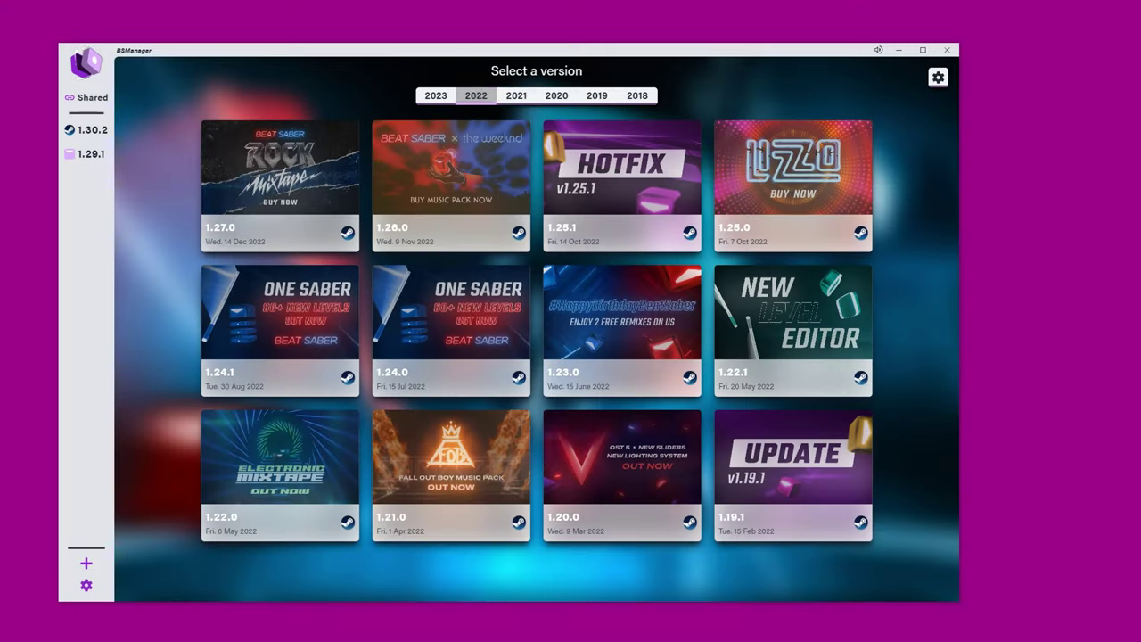
left_click(516, 96)
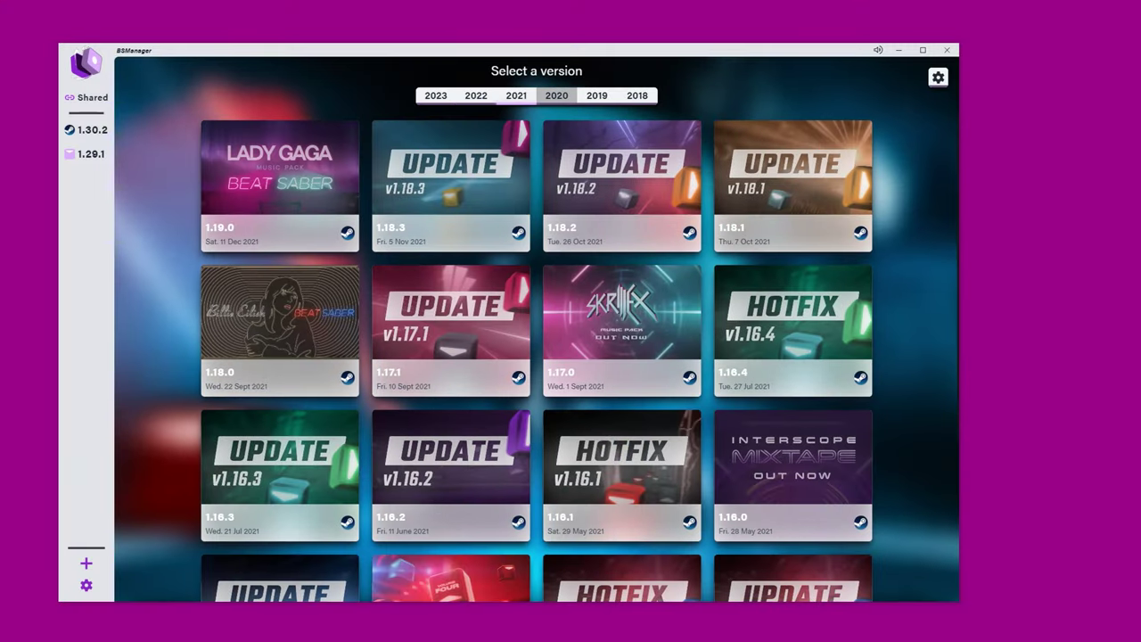
left_click(556, 95)
left_click(596, 95)
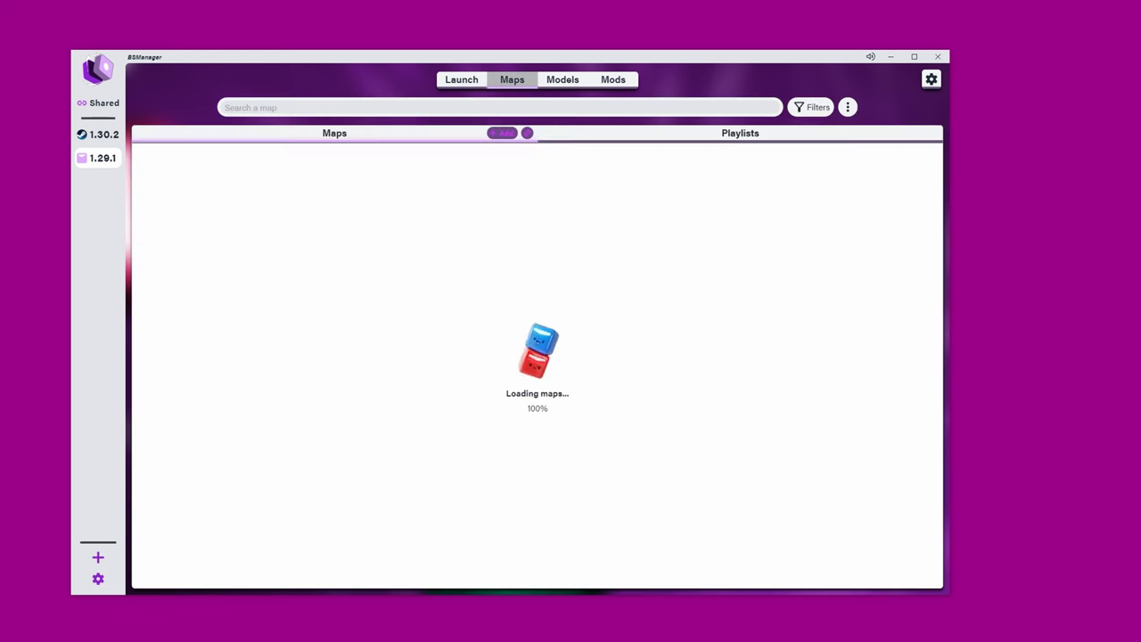
View the Models page for 1.29.1, then switch to its Mods list.
left_click(562, 80)
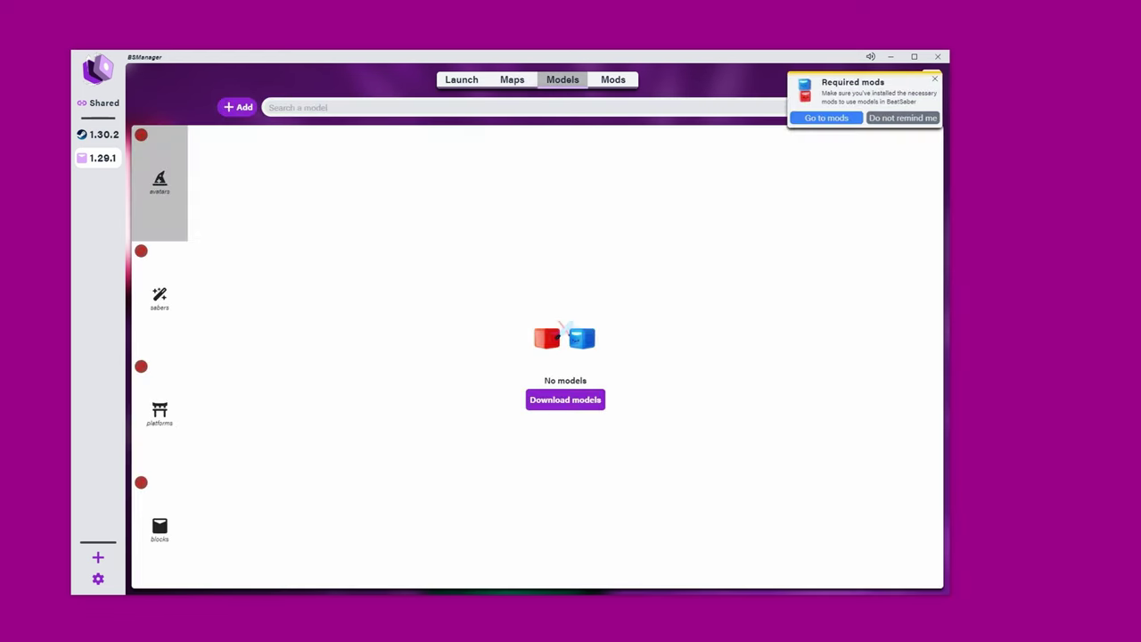
left_click(613, 79)
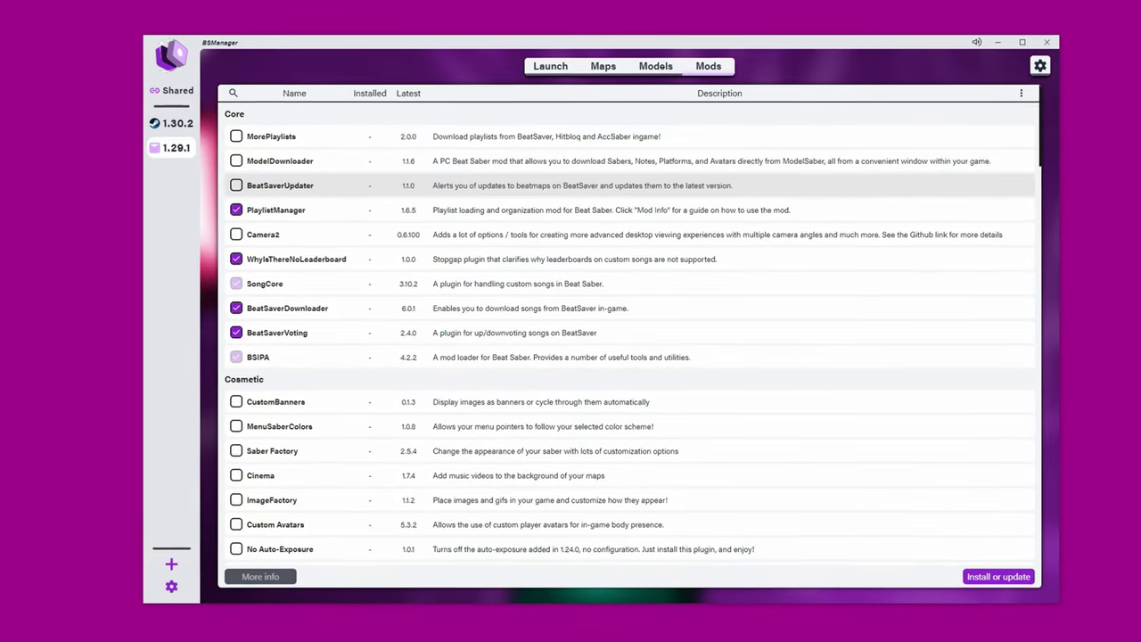
Tick Saber Factory, Cinema and ScoreSaber in the mods list and scroll through the rest.
scroll(624, 337, "down", 2)
scroll(624, 336, "down", 1)
left_click(228, 283)
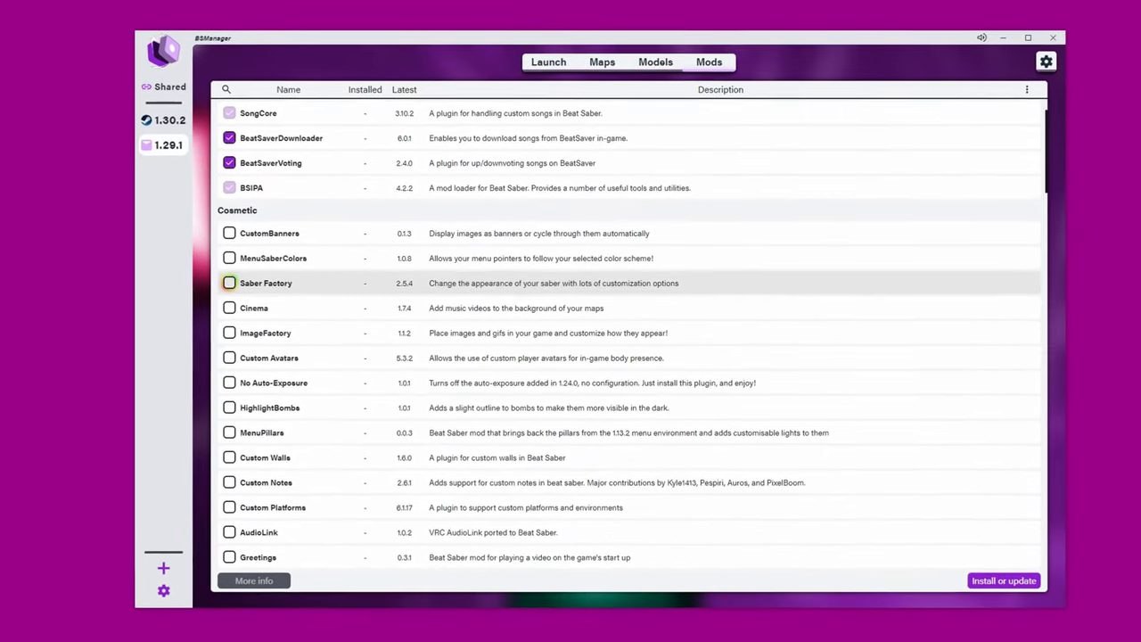
left_click(228, 306)
scroll(624, 337, "down", 1)
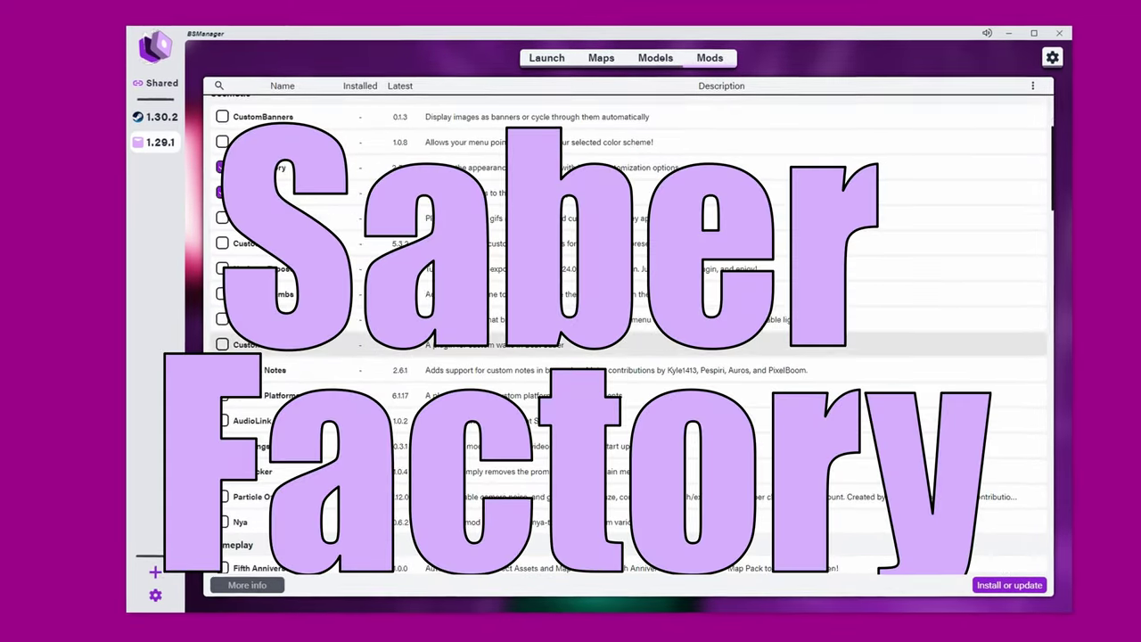
scroll(624, 337, "down", 1)
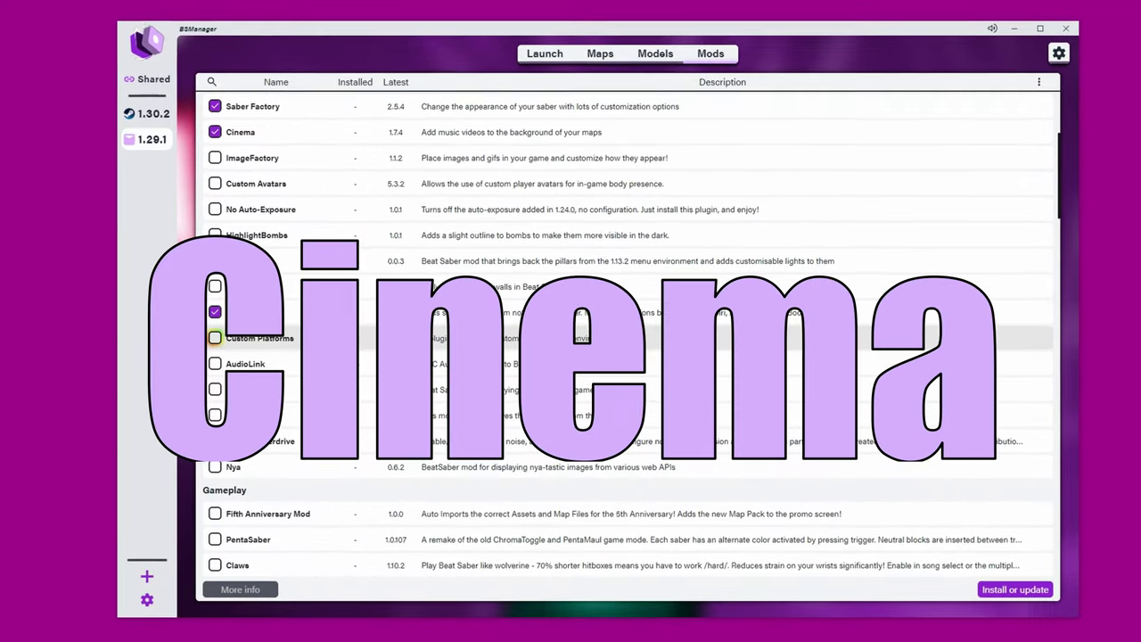
scroll(624, 337, "down", 1)
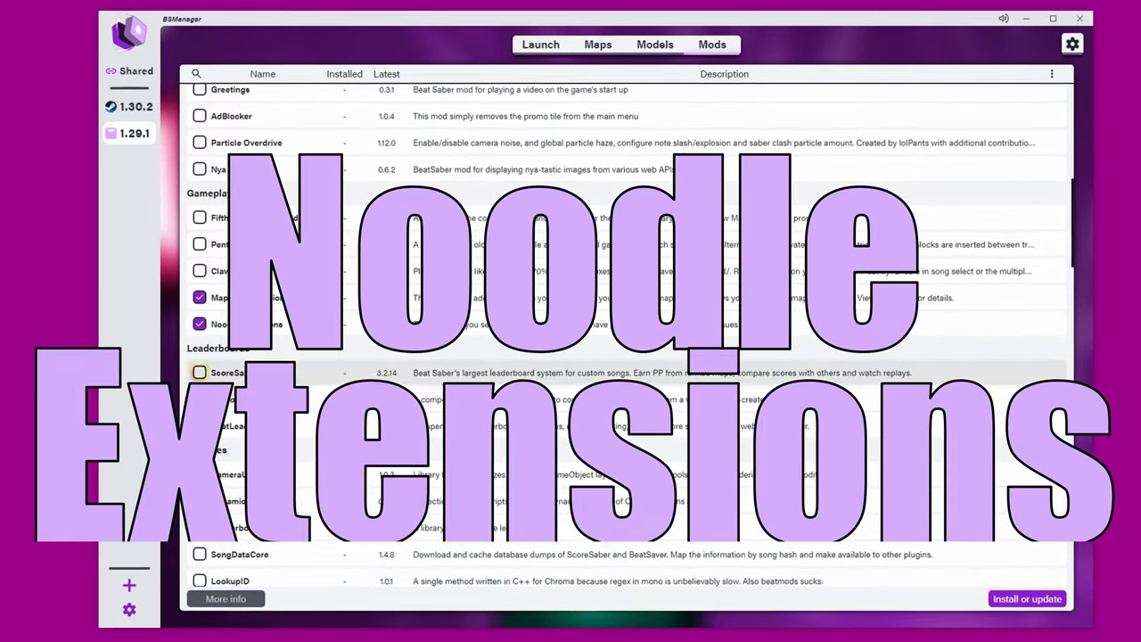
left_click(198, 372)
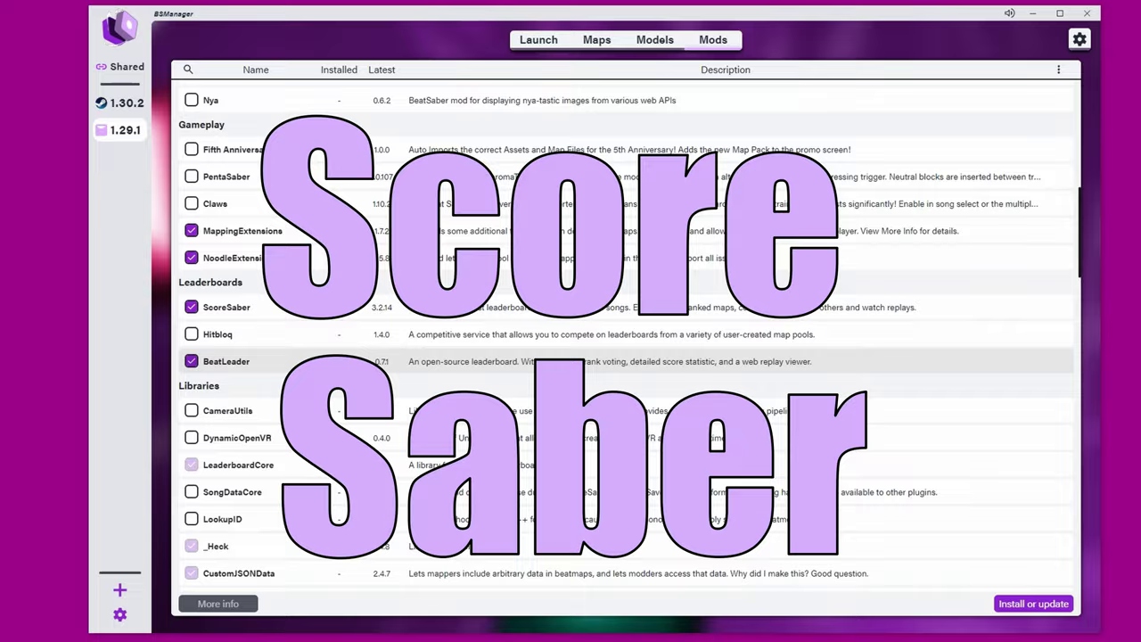
scroll(624, 337, "down", 1)
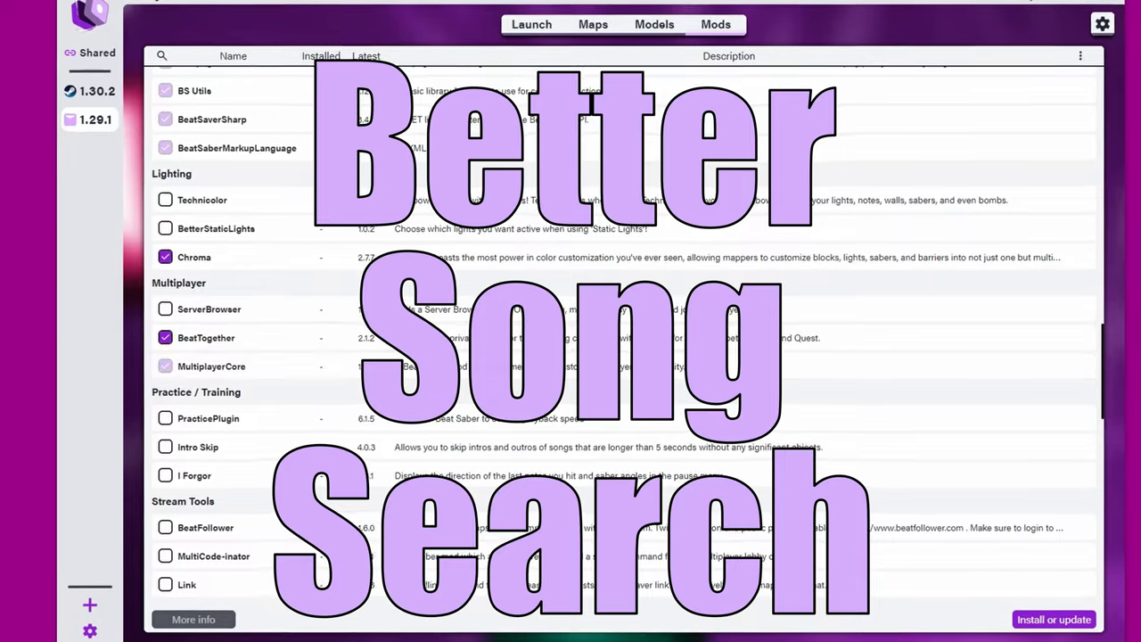
scroll(624, 337, "down", 3)
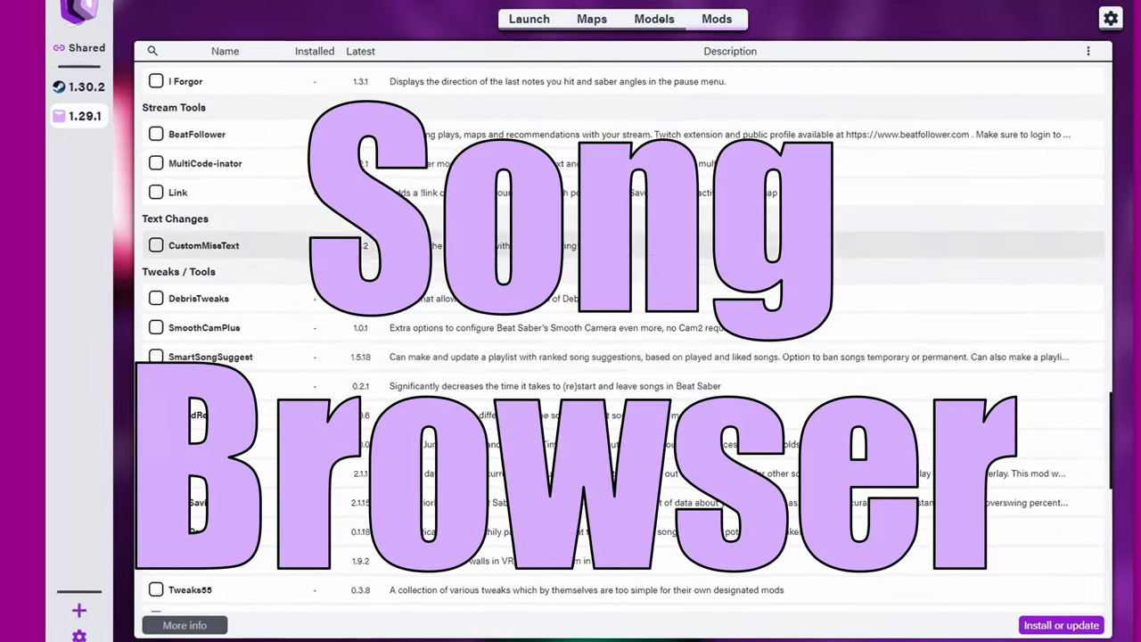
scroll(624, 337, "down", 1)
scroll(624, 337, "down", 5)
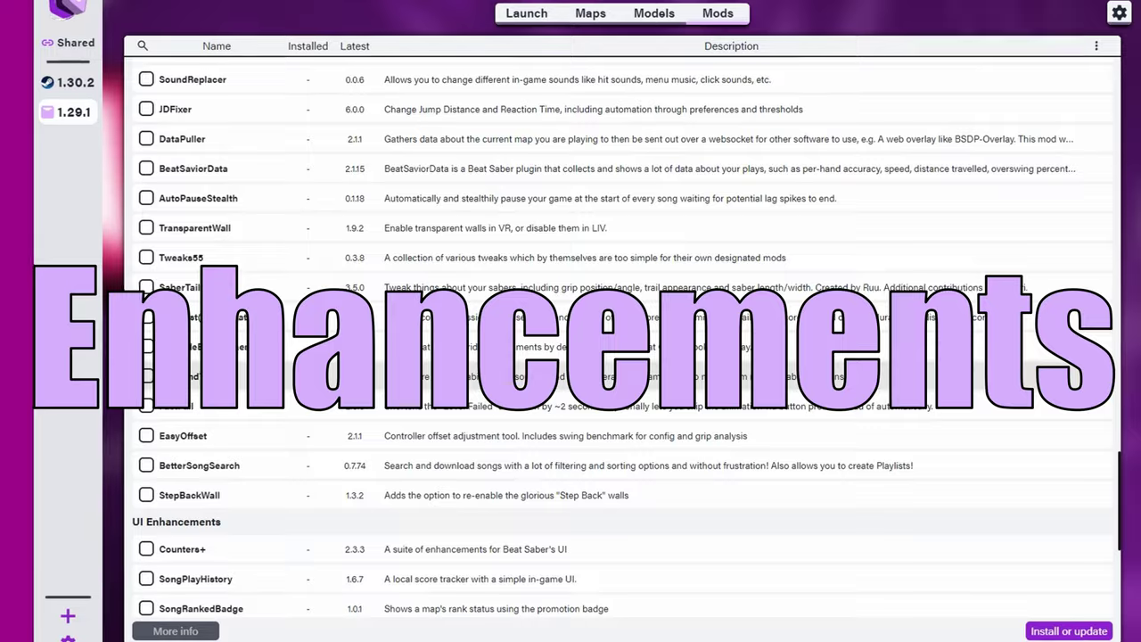
scroll(624, 337, "down", 2)
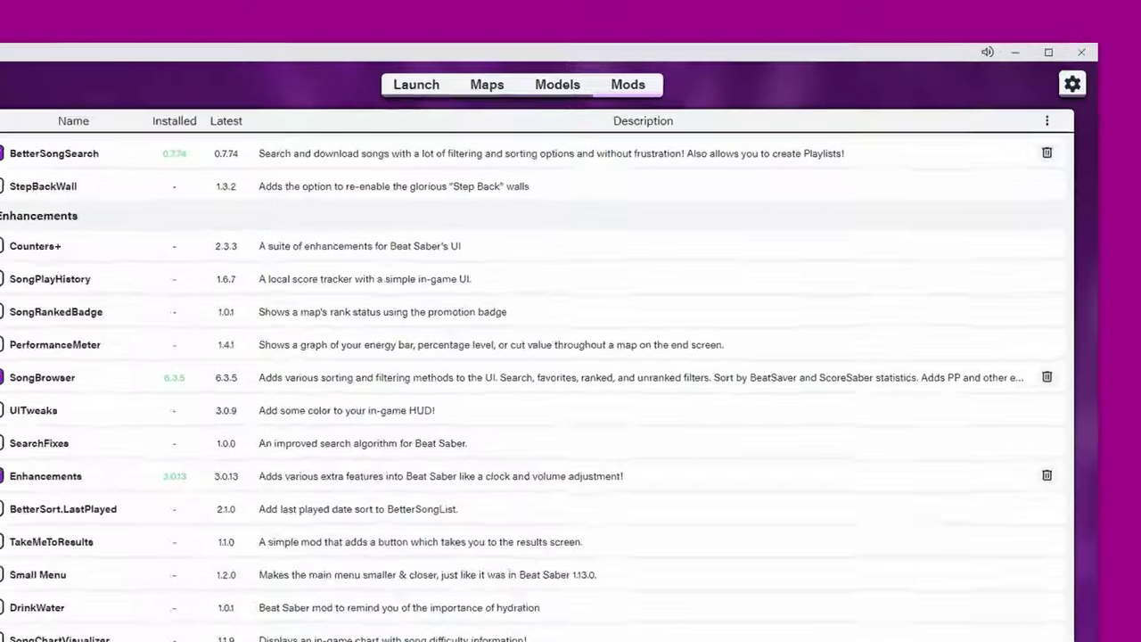
Open the 1.29.1 Models page and scroll through the downloadable sabers.
left_click(486, 84)
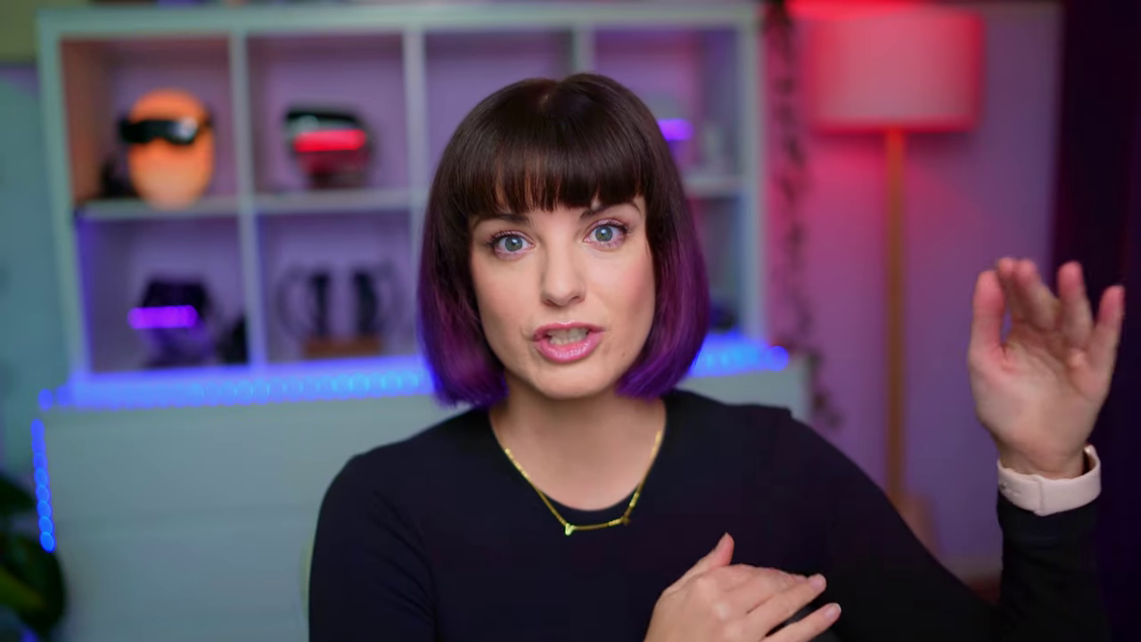
scroll(510, 336, "down", 3)
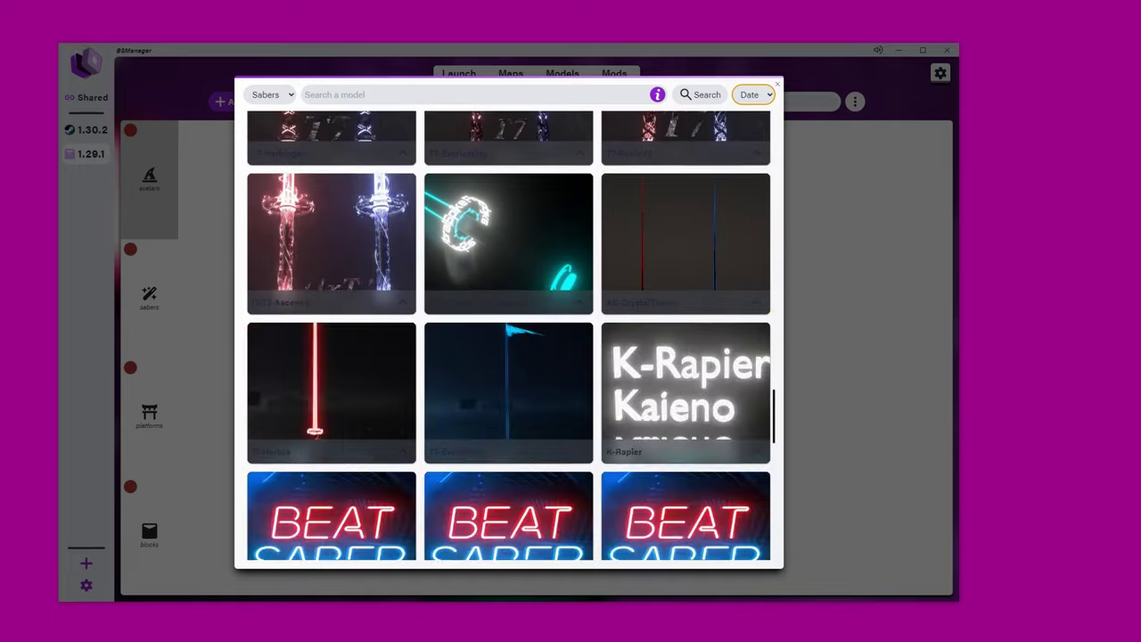
Scroll the model browser past the sabers down to the platforms list.
scroll(511, 336, "down", 1)
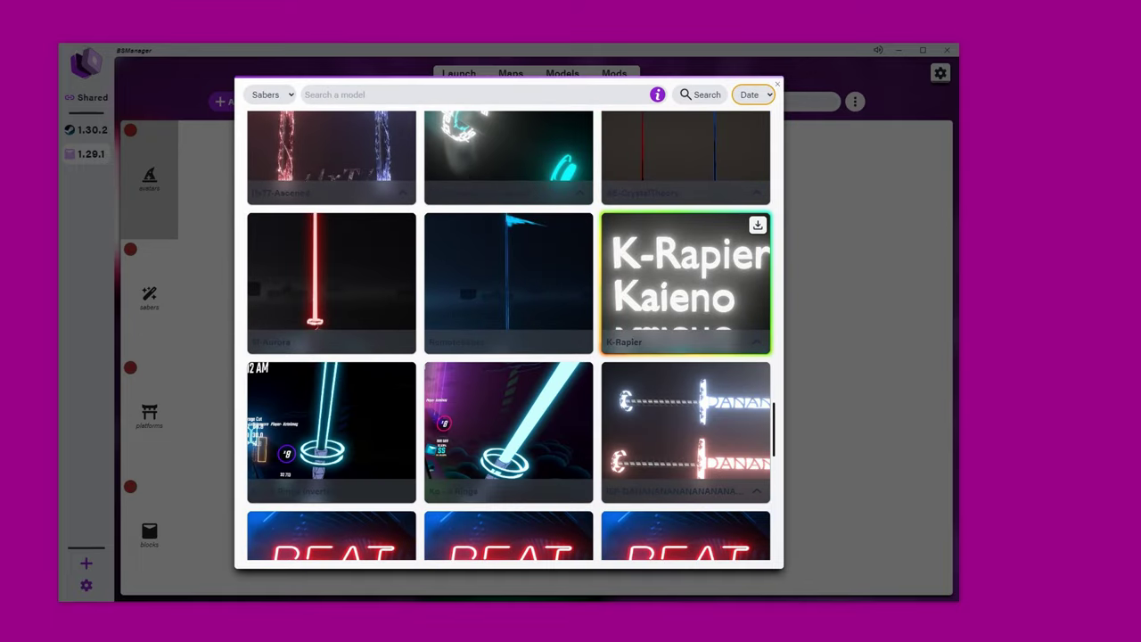
scroll(508, 460, "down", 5)
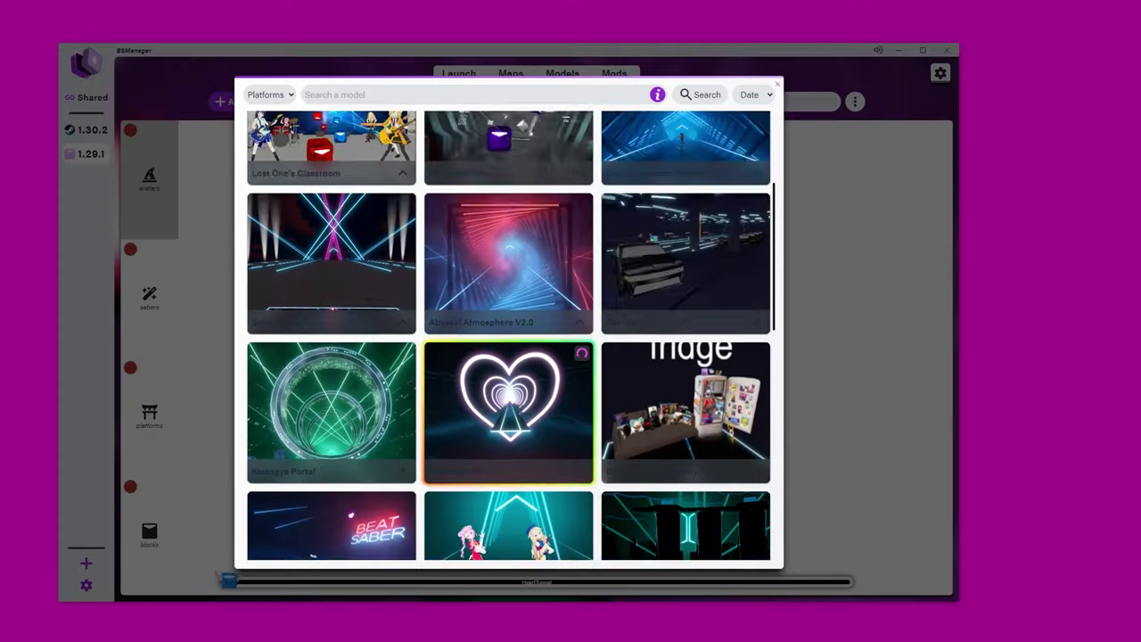
scroll(508, 339, "down", 3)
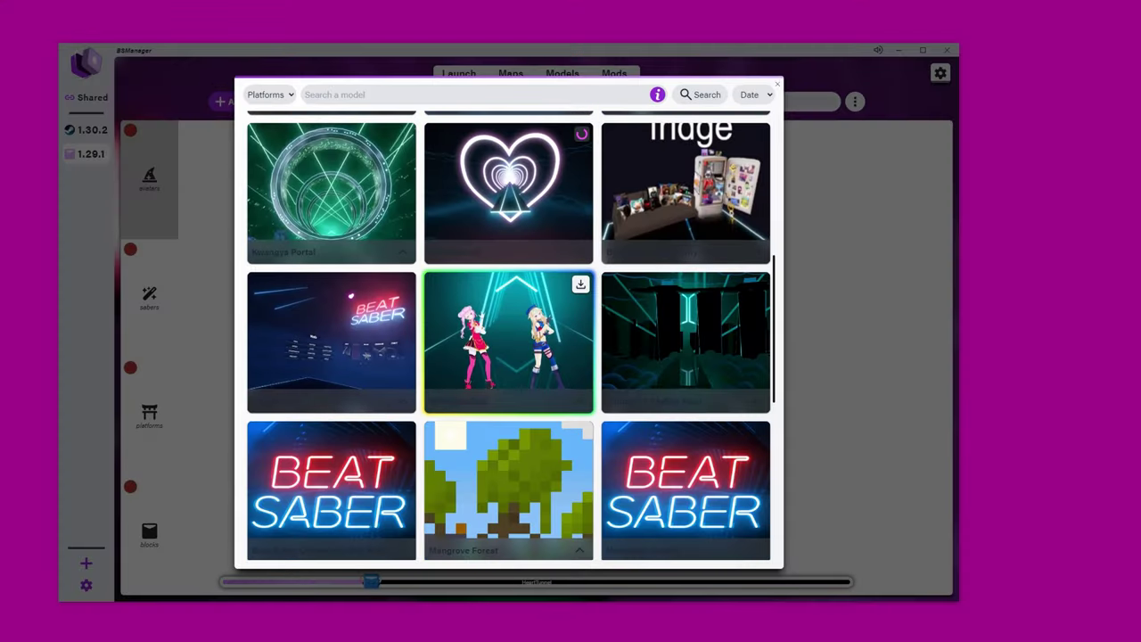
scroll(508, 338, "down", 3)
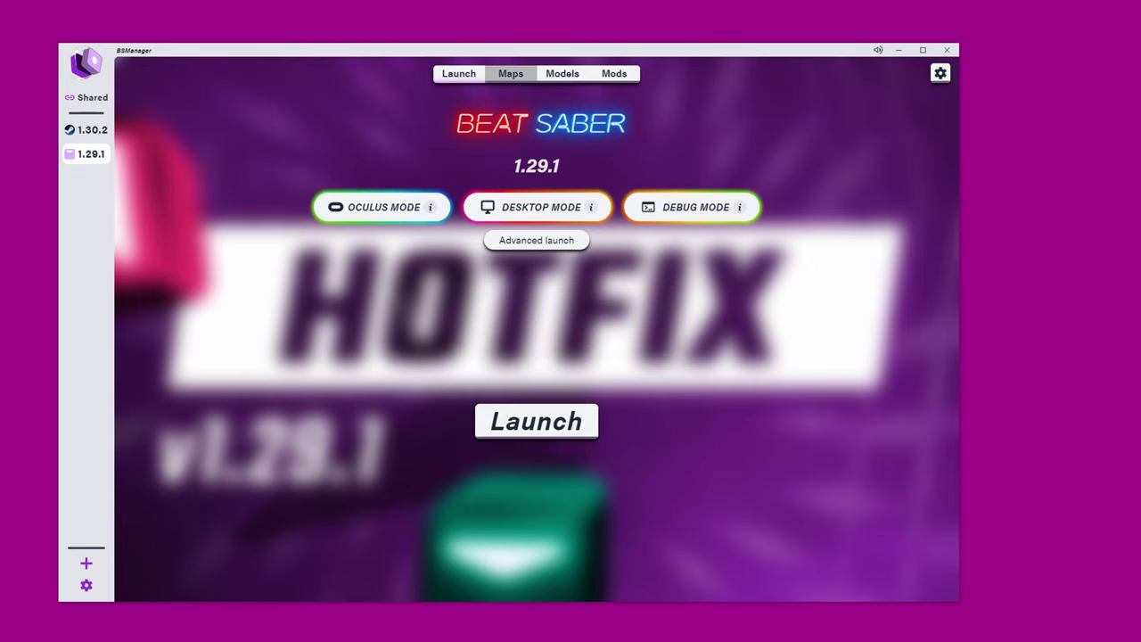
Open the Maps page for 1.29.1 and sort the map browser by Rating.
left_click(509, 73)
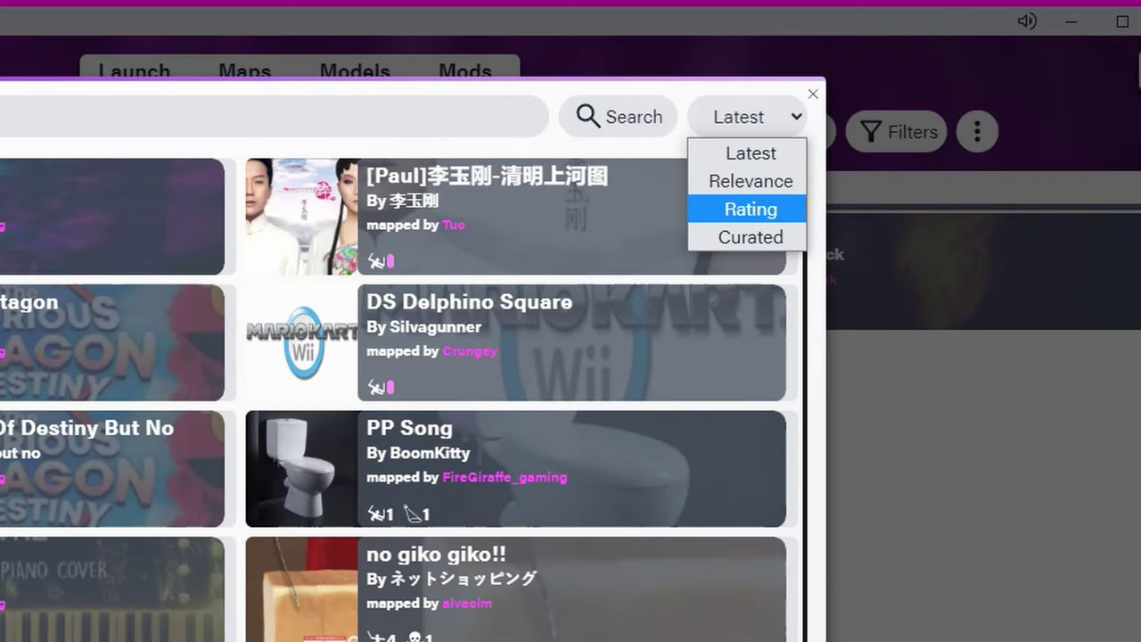
key("Return")
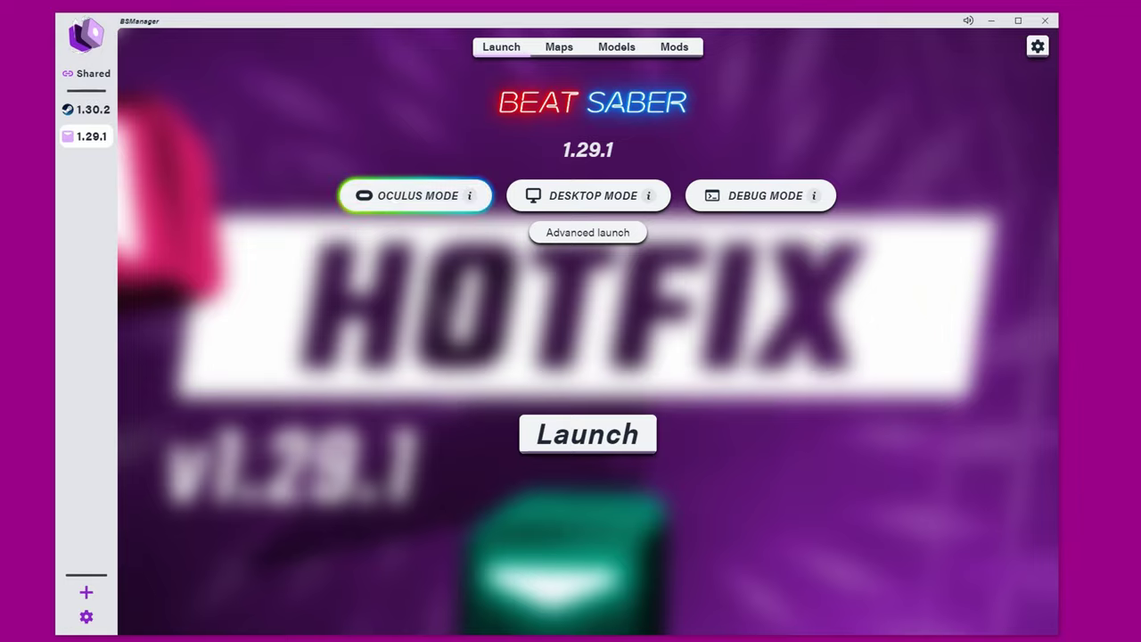
mouse_move(469, 195)
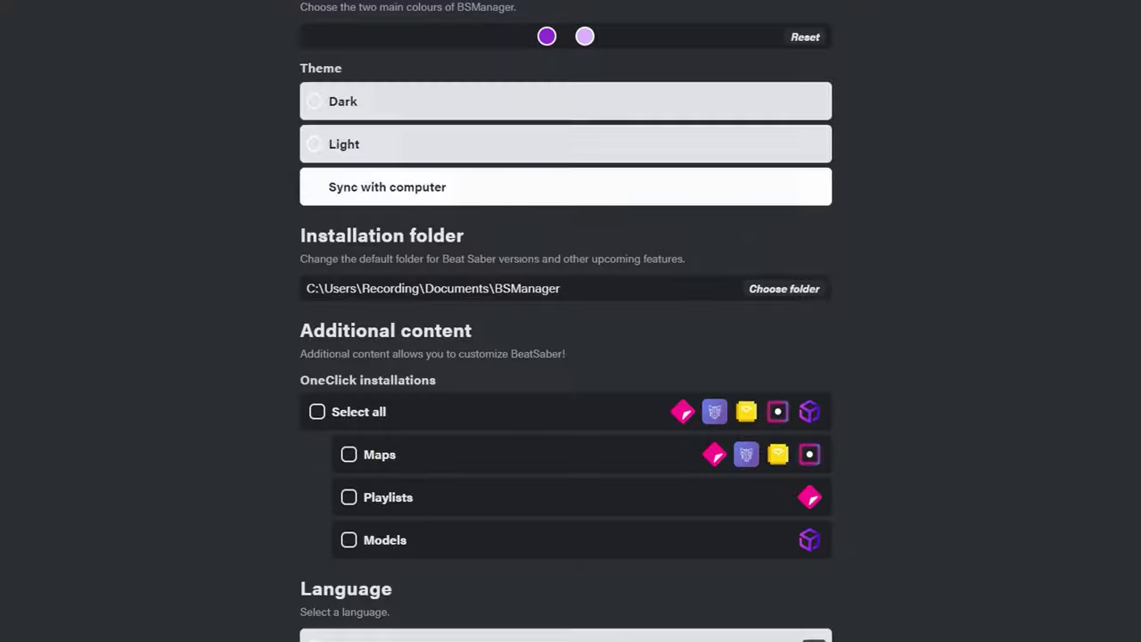
Switch the theme to Dark, then Light, and scroll down to the Language list.
left_click(410, 171)
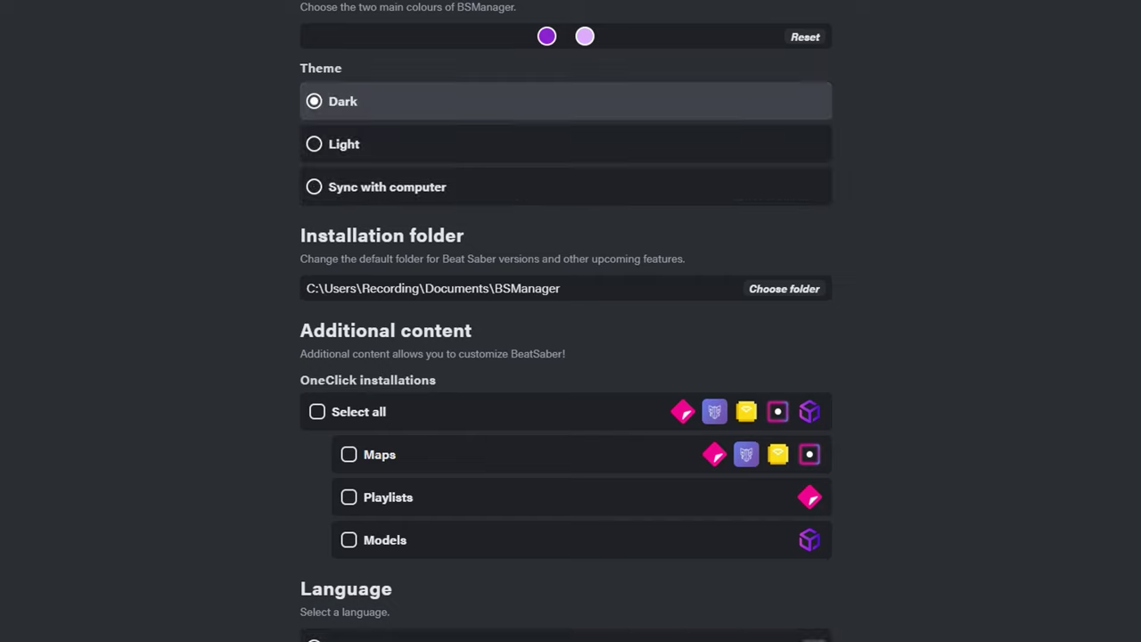
left_click(410, 200)
scroll(566, 321, "down", 2)
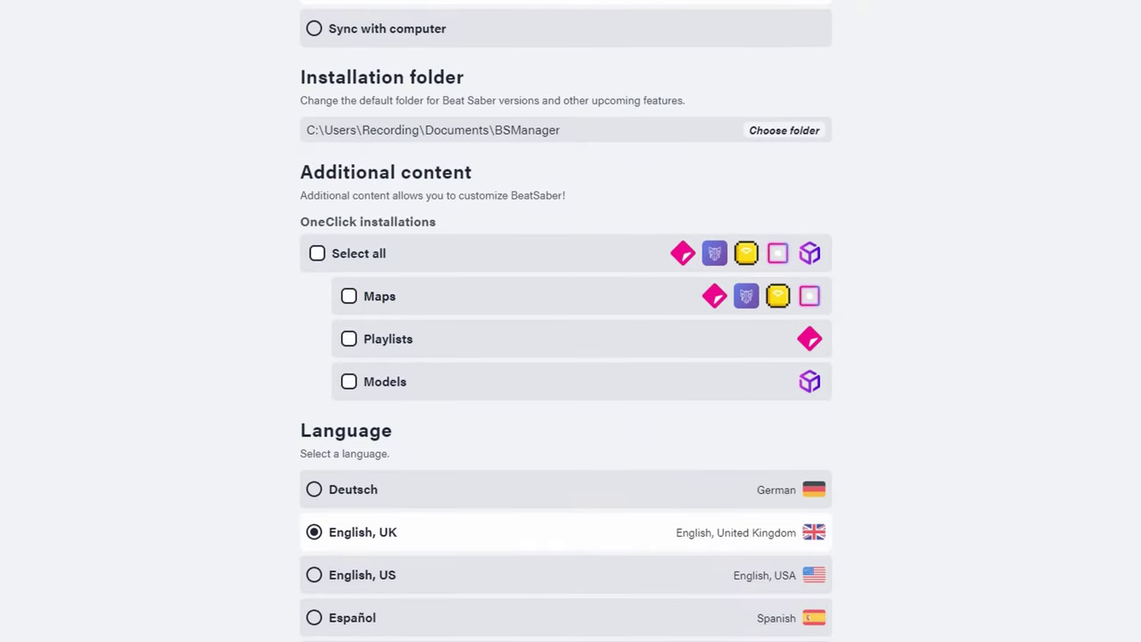
scroll(566, 321, "down", 1)
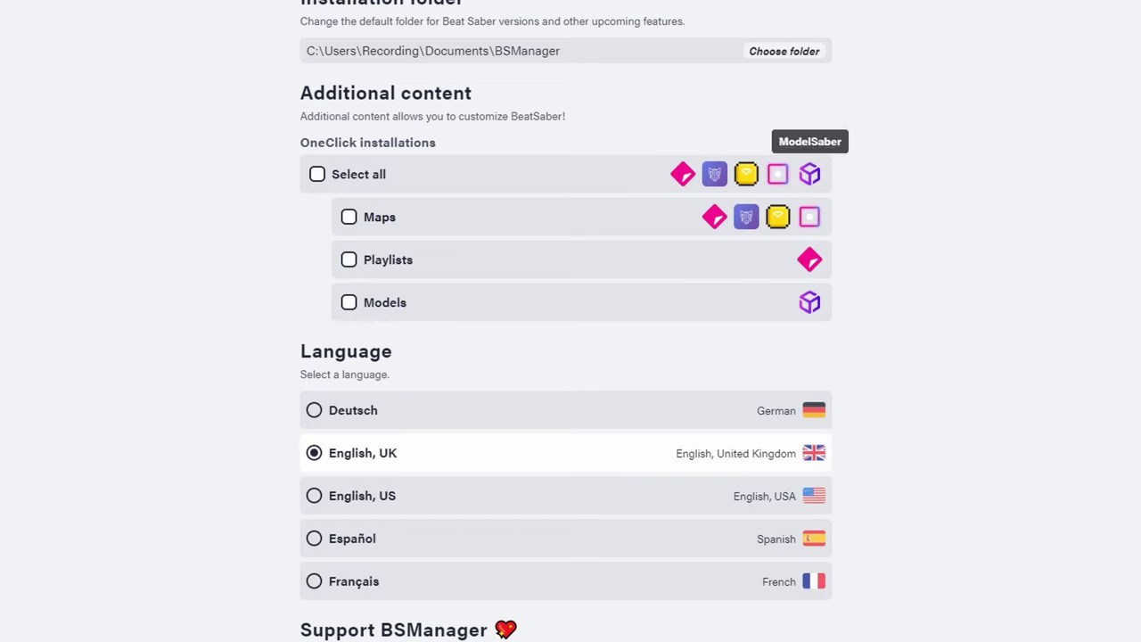